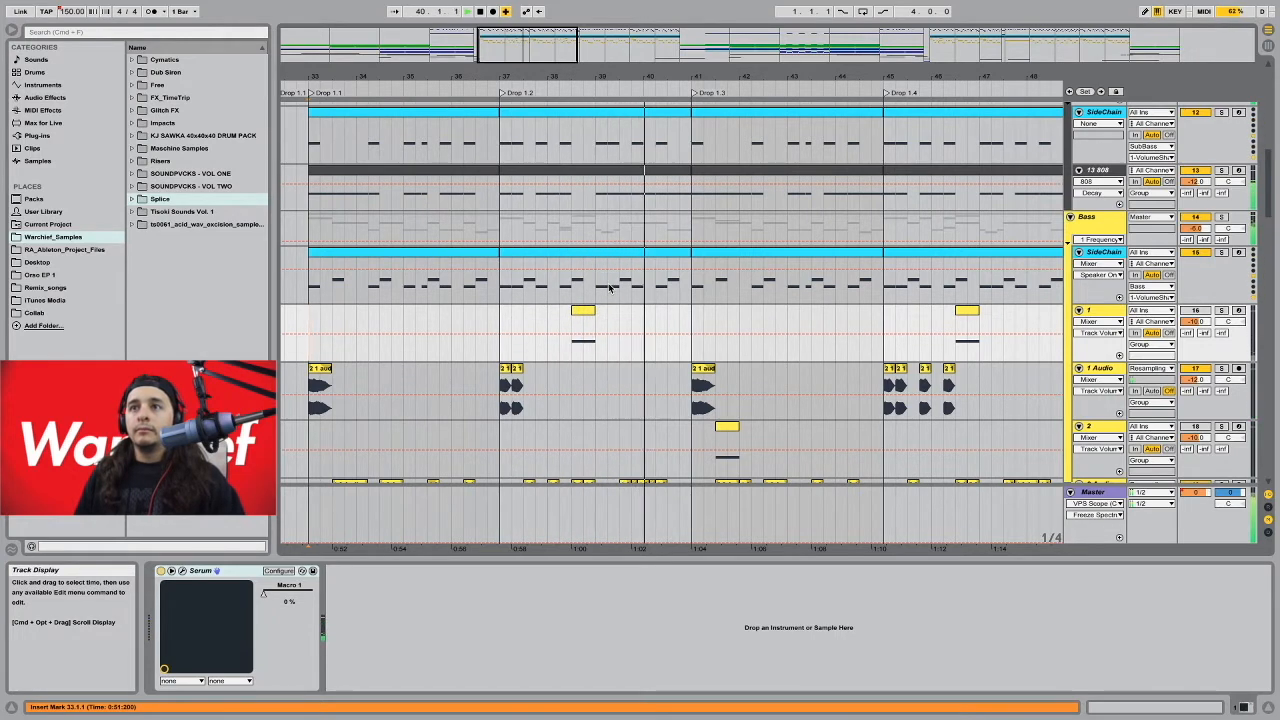
- Stop playback and show the Bass group's device chain to examine the low cut in its EQ Eight
key(space)
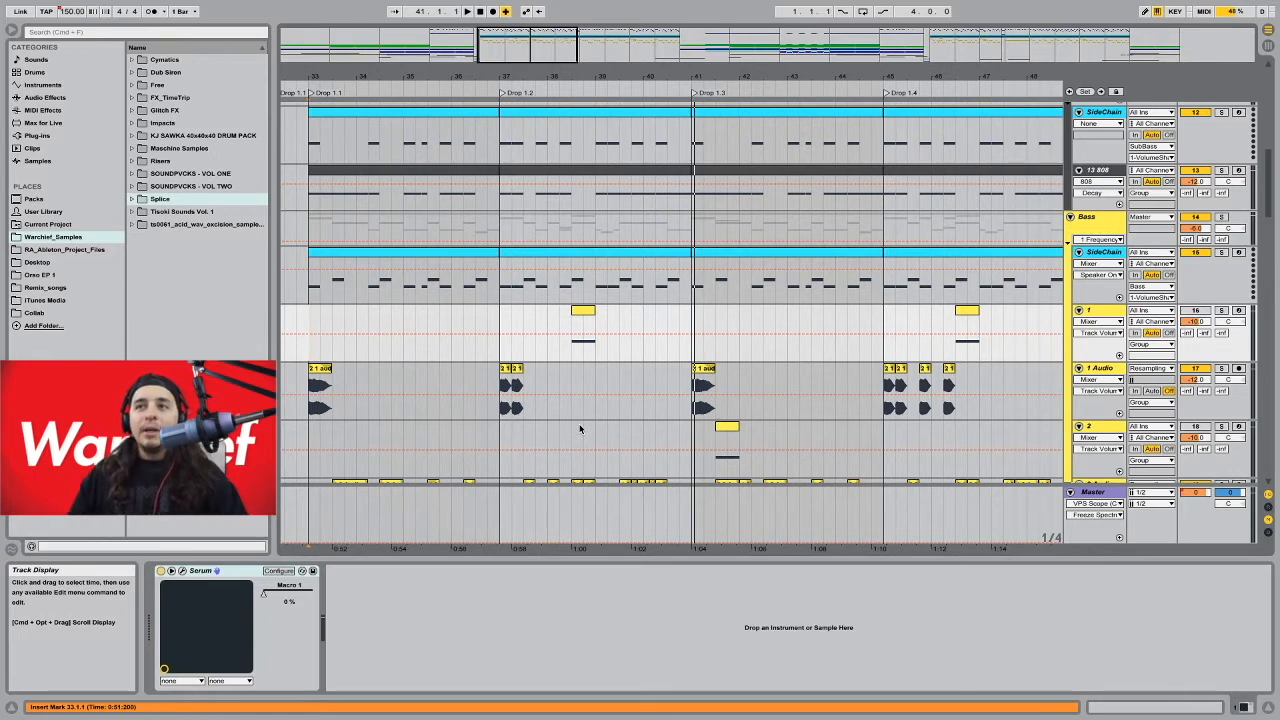
scroll(611, 382, up, 3)
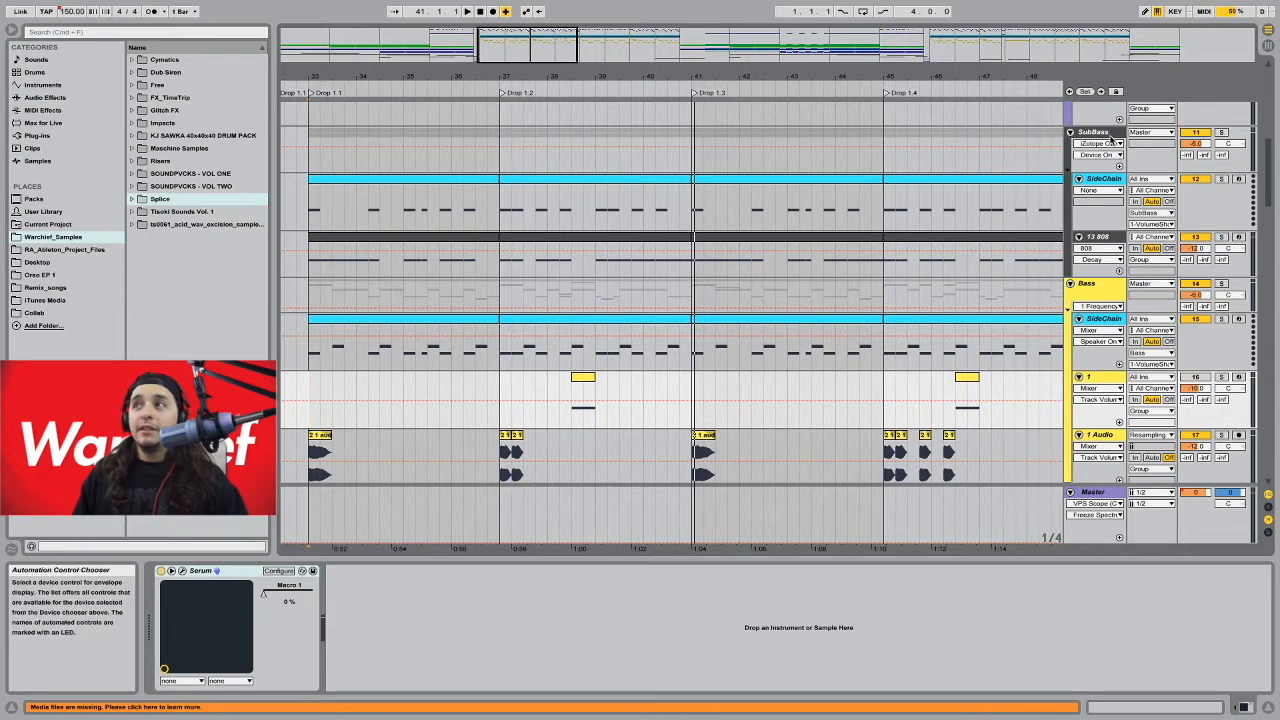
click(1094, 292)
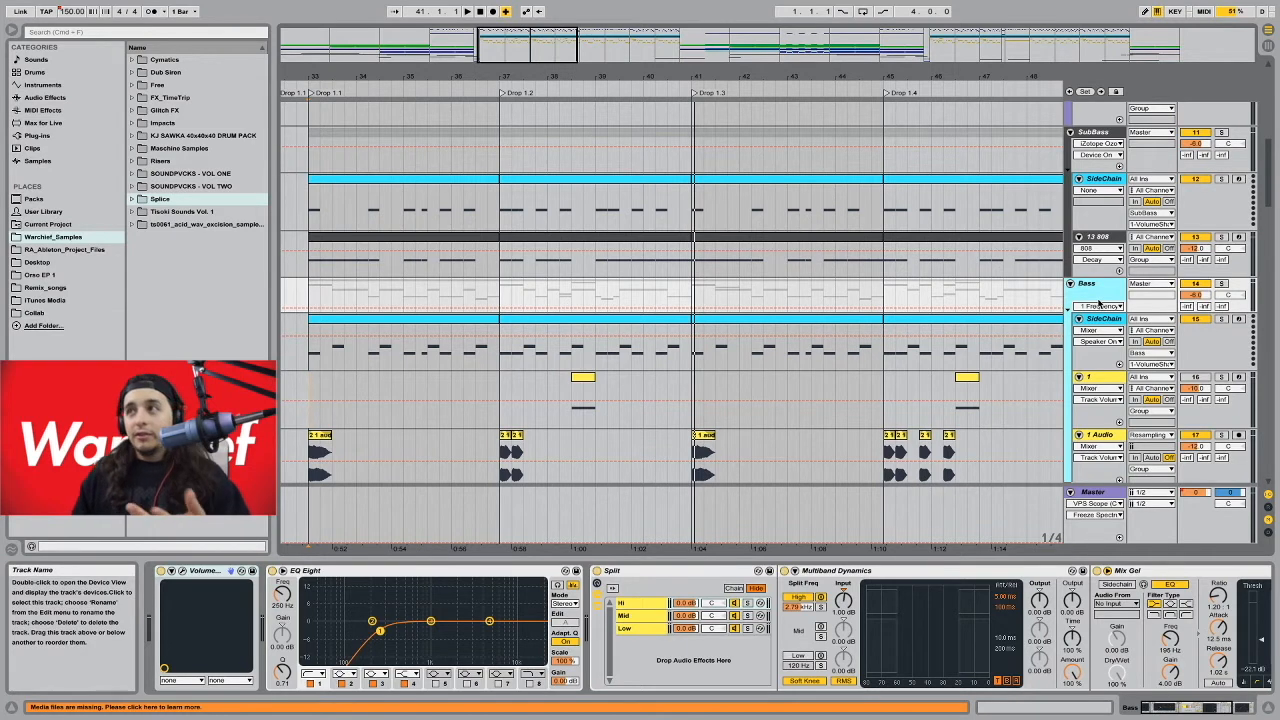
scroll(1098, 302, down, 2)
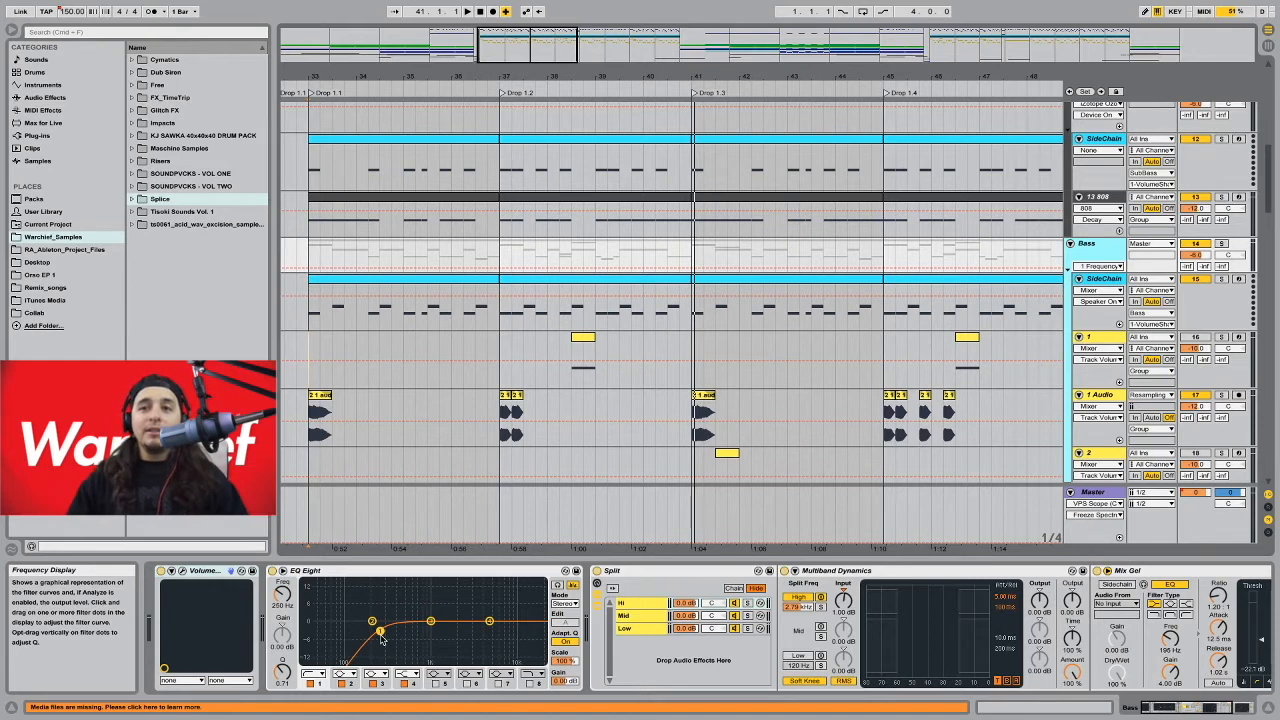
- Change band 3 of the SubBass group's Kick EQ 4 to a high-cut filter and set its frequency to 200 Hz
click(311, 420)
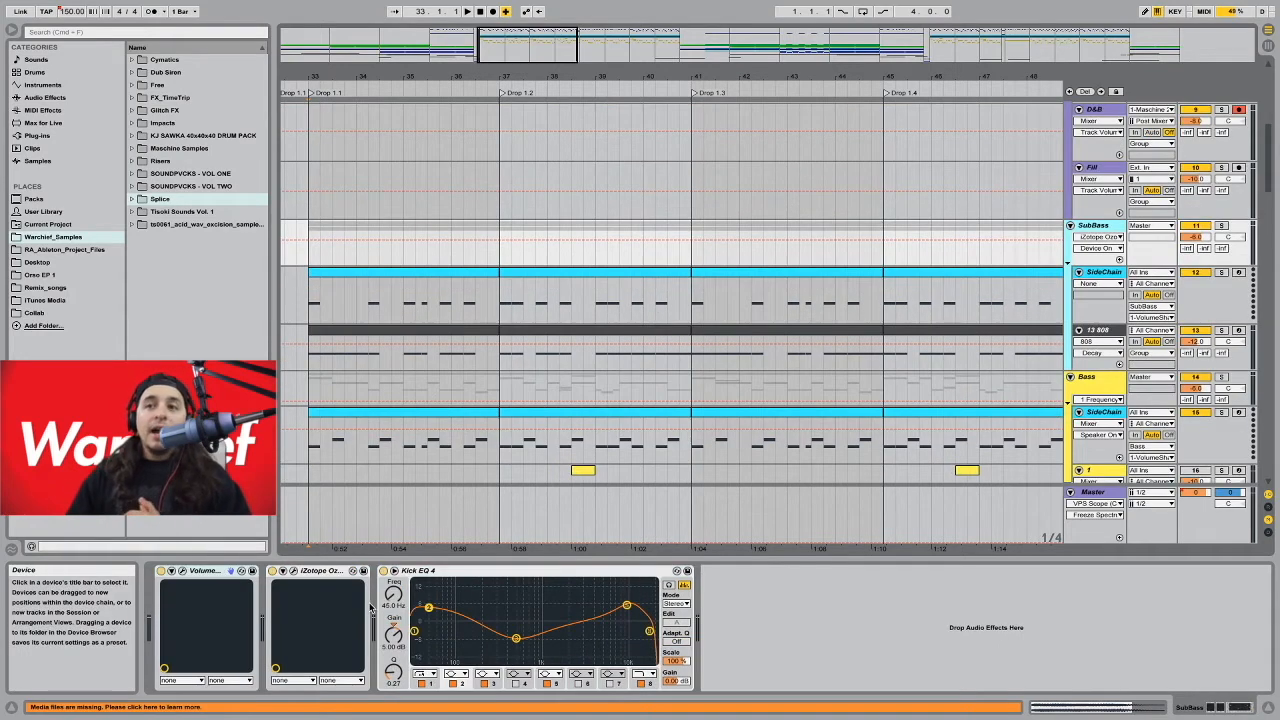
click(503, 686)
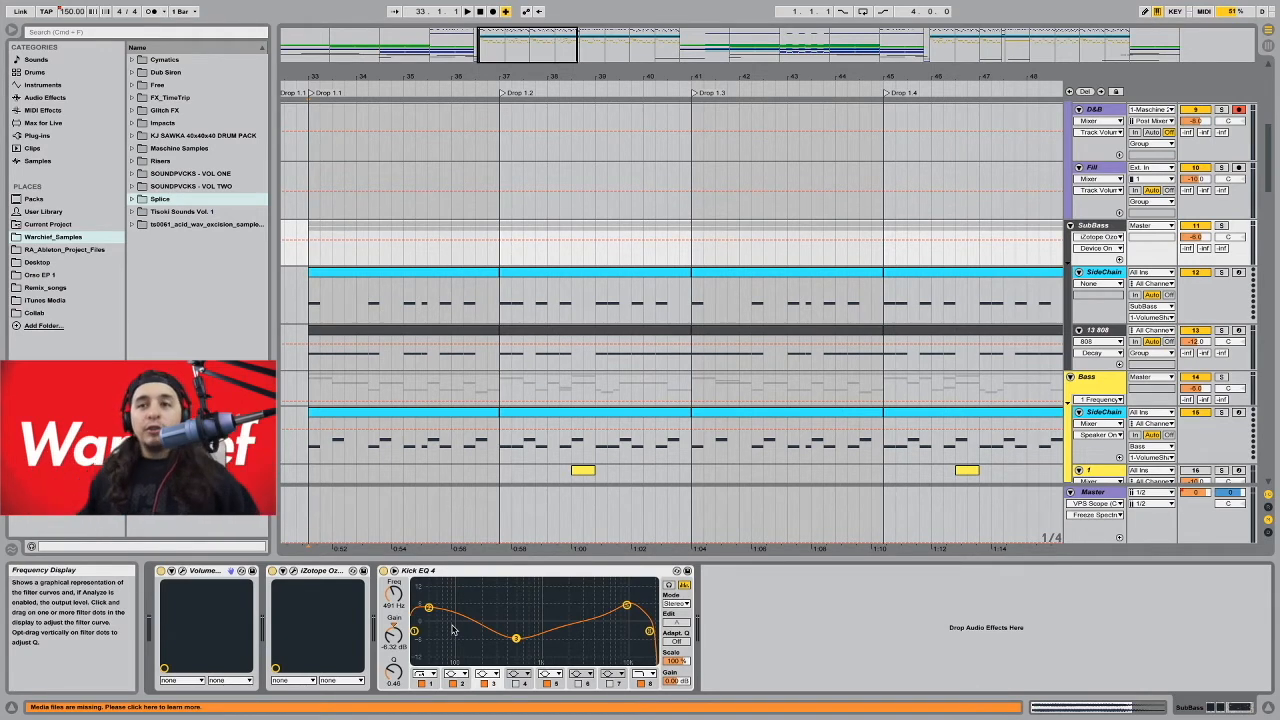
click(489, 672)
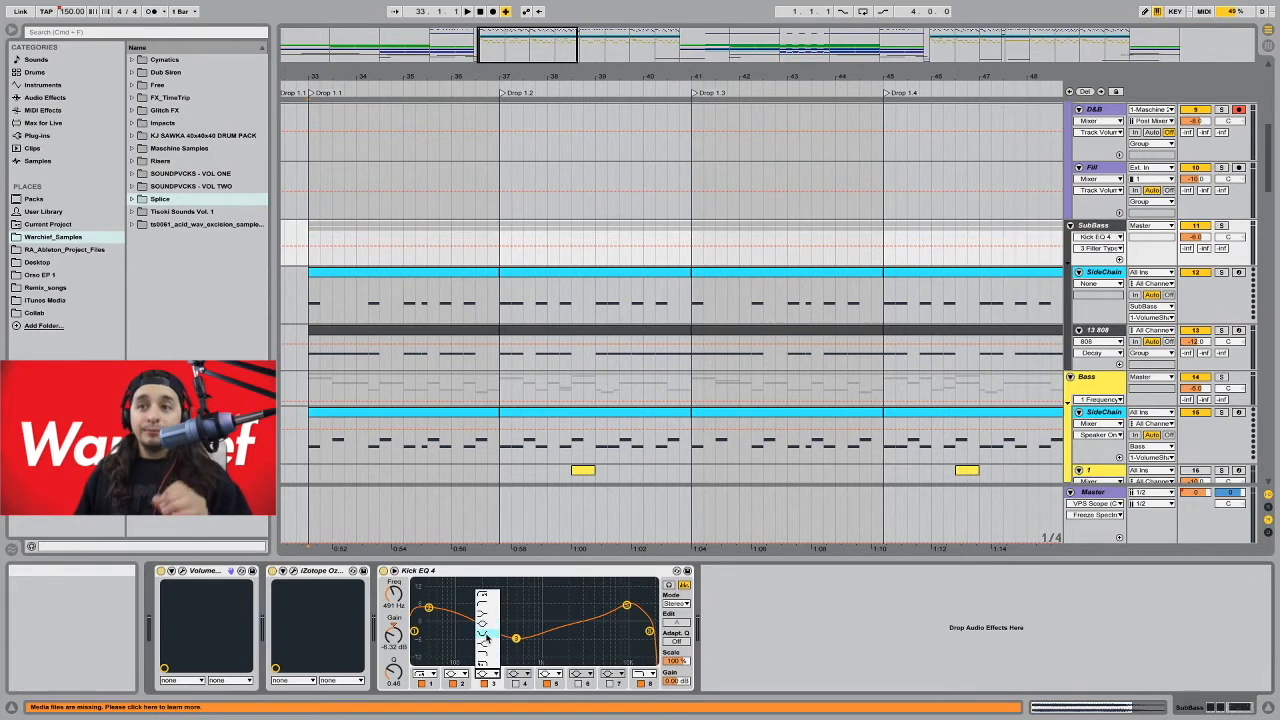
click(489, 657)
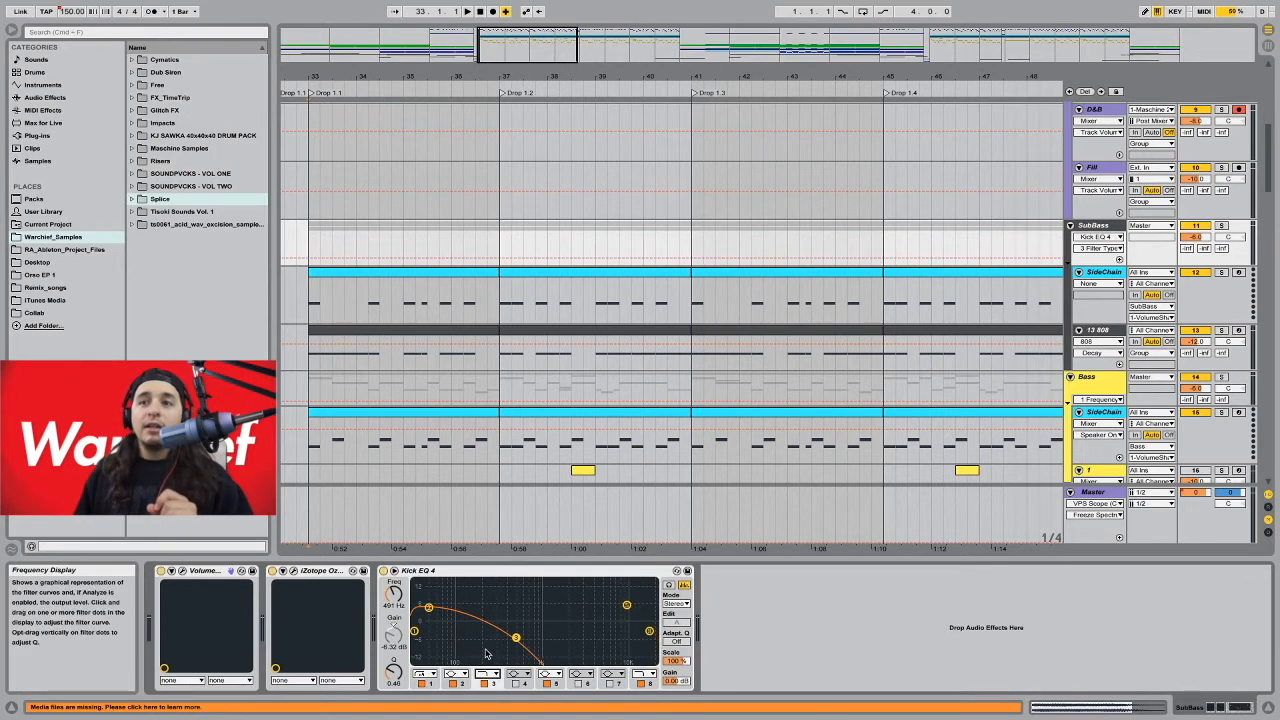
click(404, 608)
text(200)
key(Return)
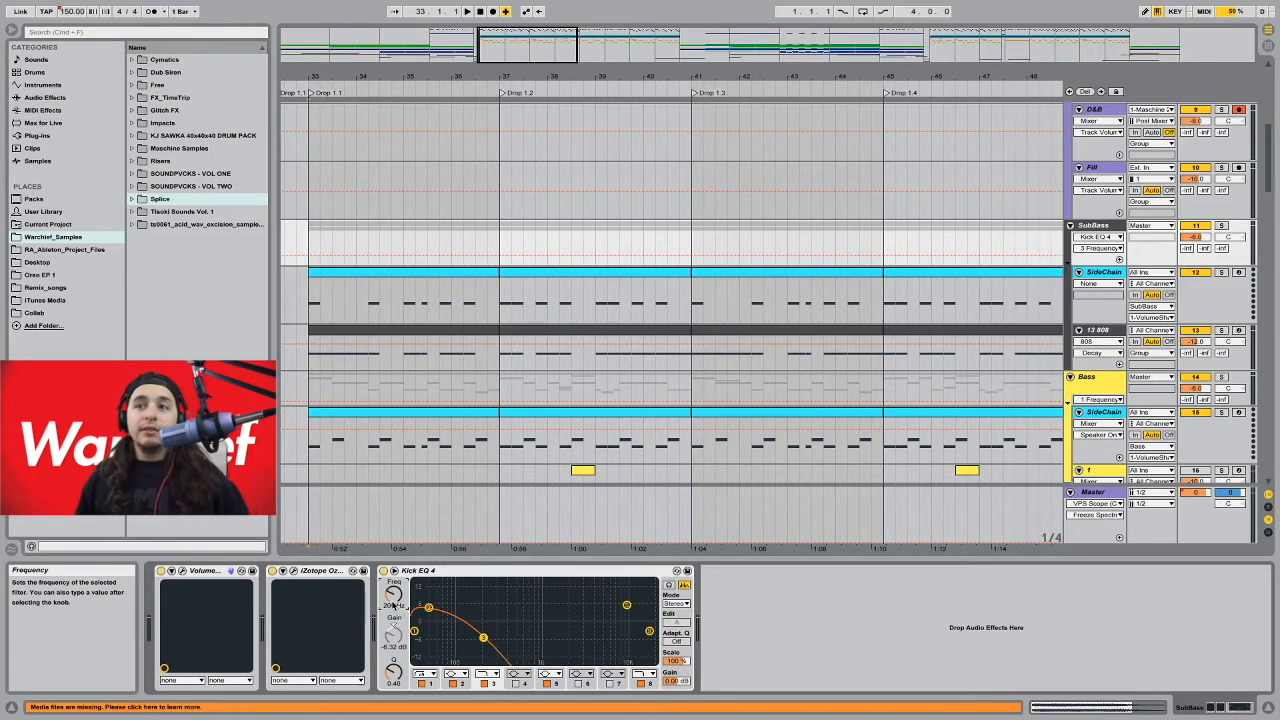
- Audition the drop from bar 33 with the filtered sub, then undo the band 3 frequency and filter type changes
key(space)
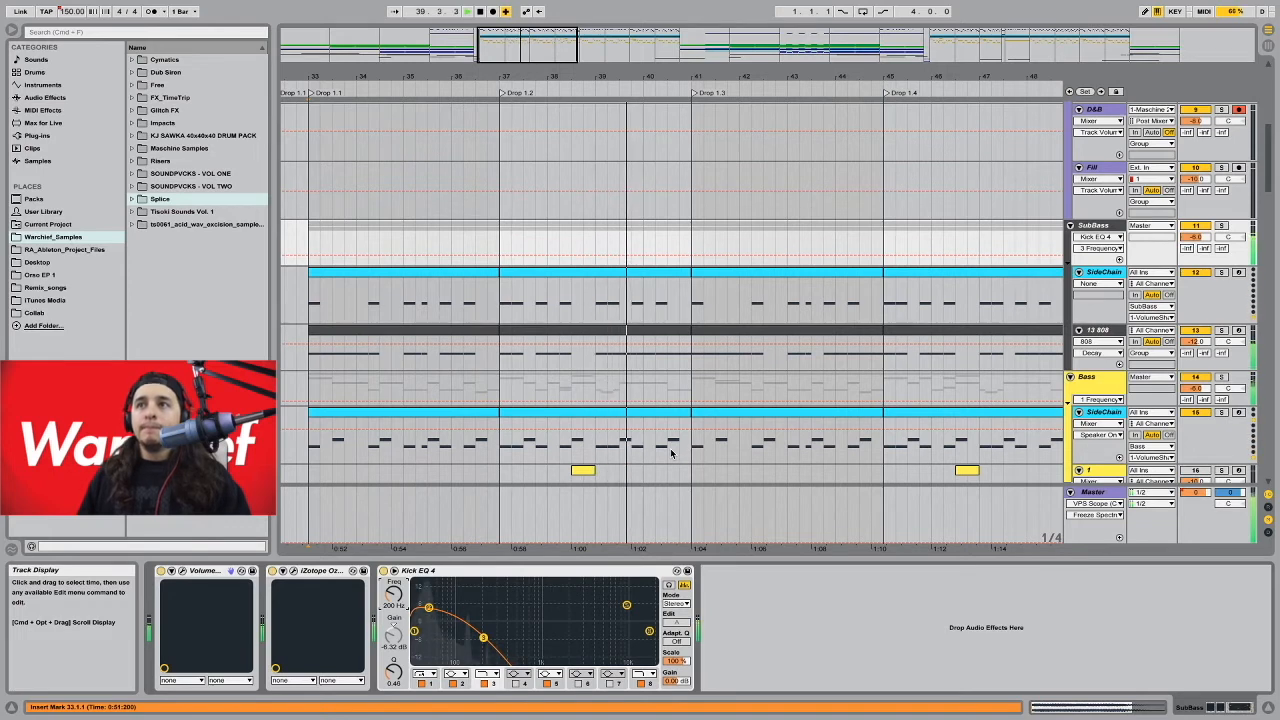
key(space)
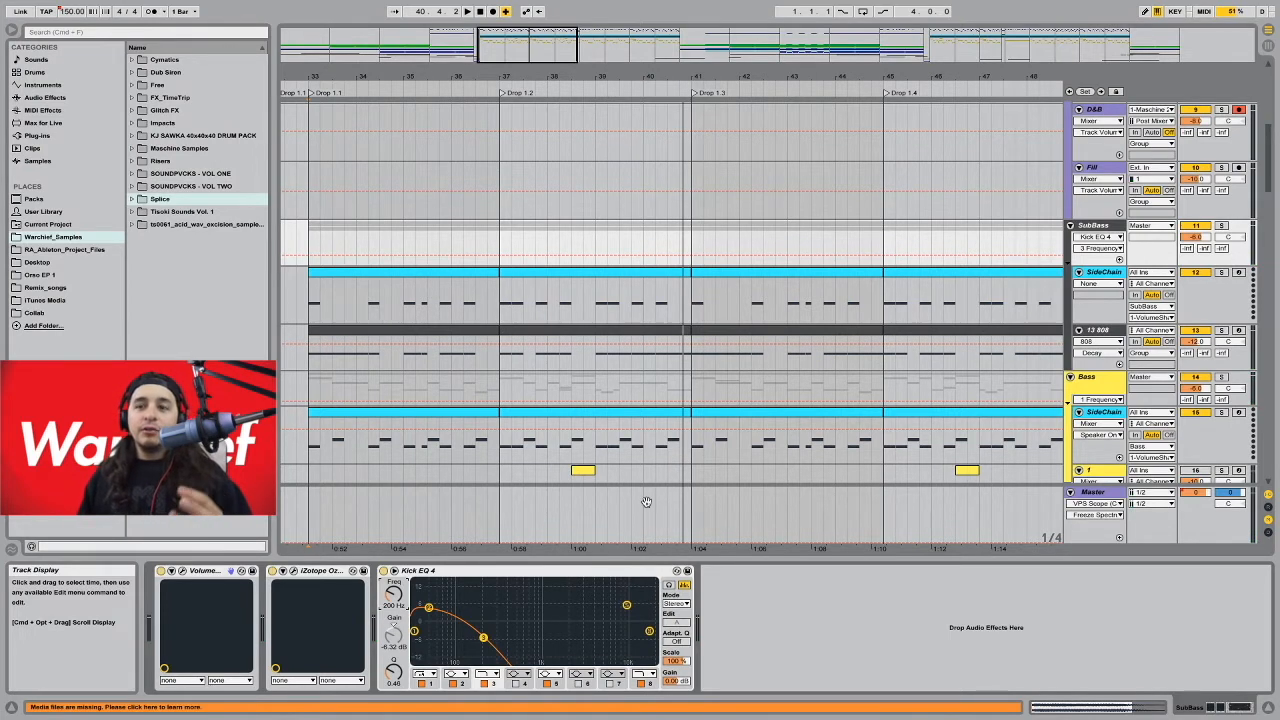
key(super+z)
key(super+z)
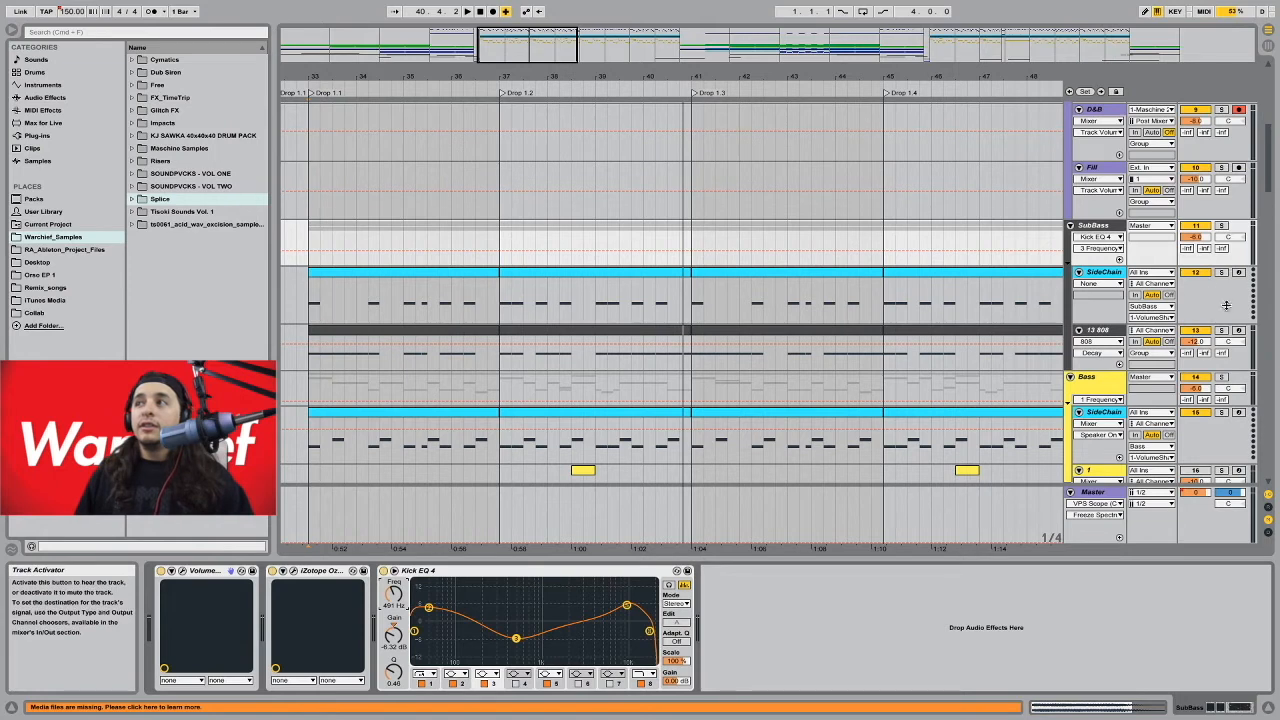
- Solo the SubBass group and play the drop from bar 33 to hear the sub alone
click(1221, 225)
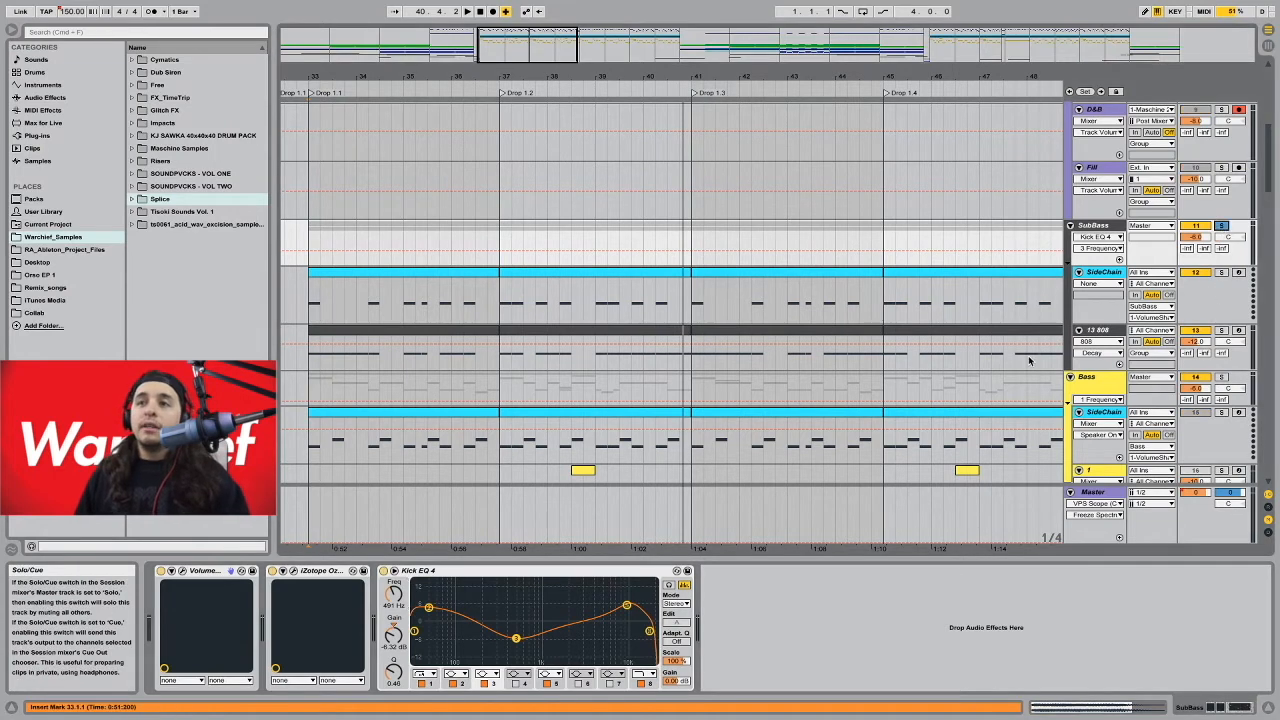
key(space)
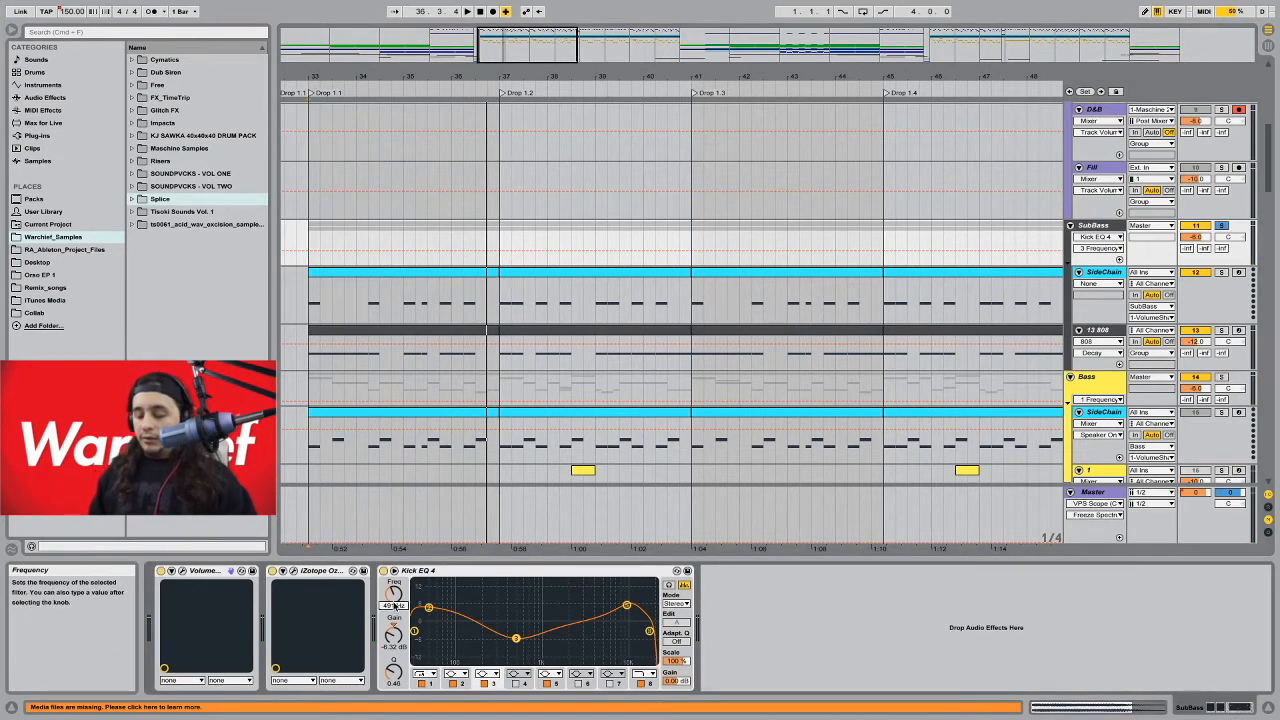
- Try Kick EQ 4's band 3 as a 200 Hz high-cut filter on the soloed sub, then try shifting its cutoff higher
text(200)
key(Return)
click(487, 674)
click(488, 653)
key(space)
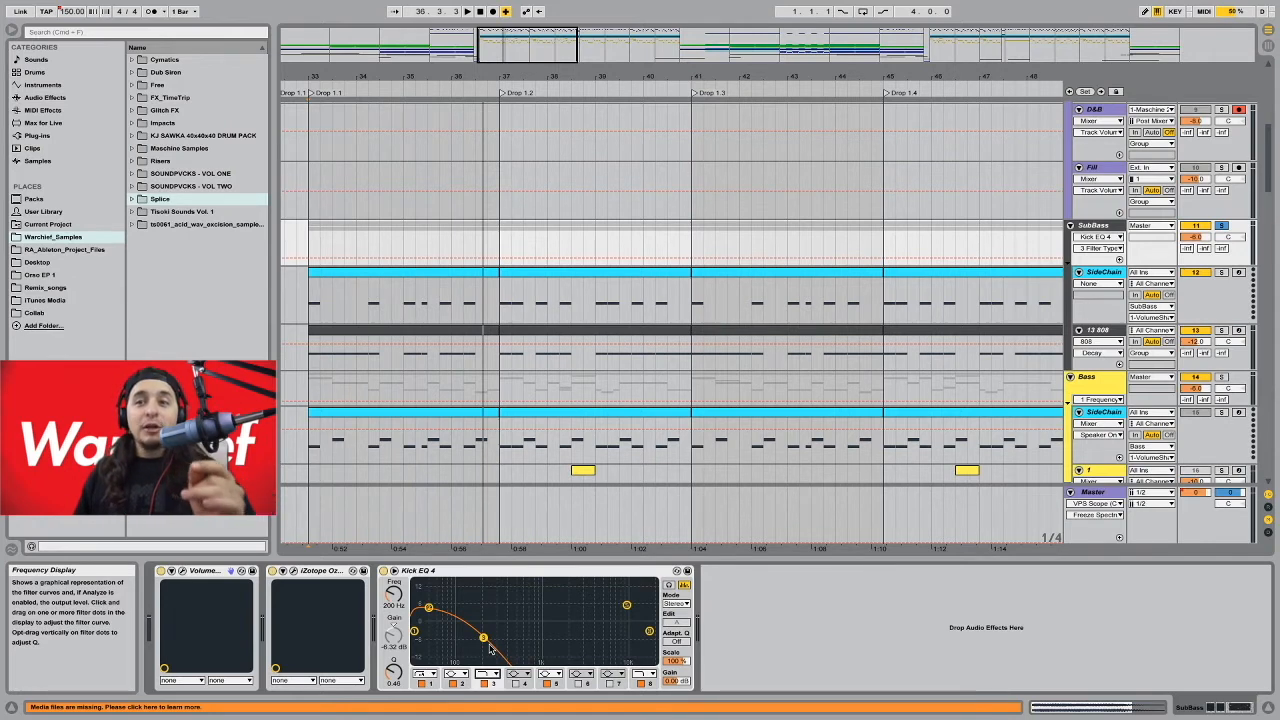
drag(490, 650, 522, 650)
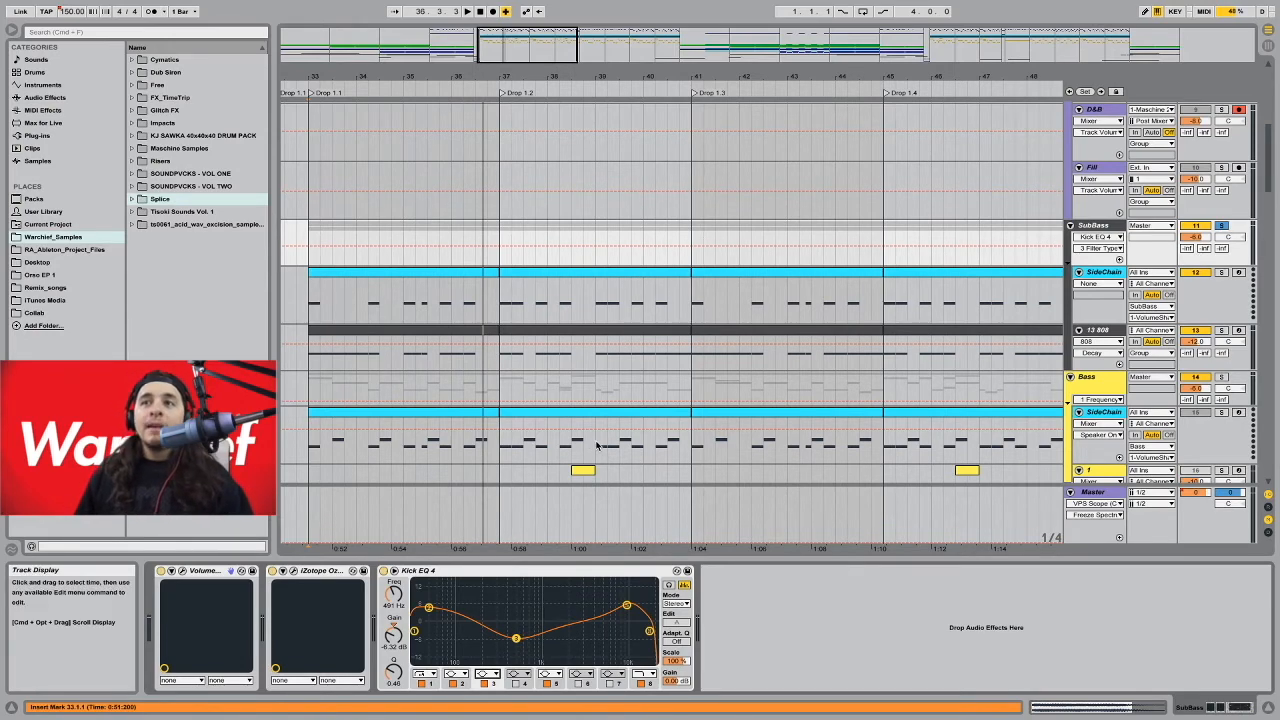
- Turn off the EQ Eight on the Bass group and the Kick EQ 4 on the SubBass group
scroll(607, 408, down, 6)
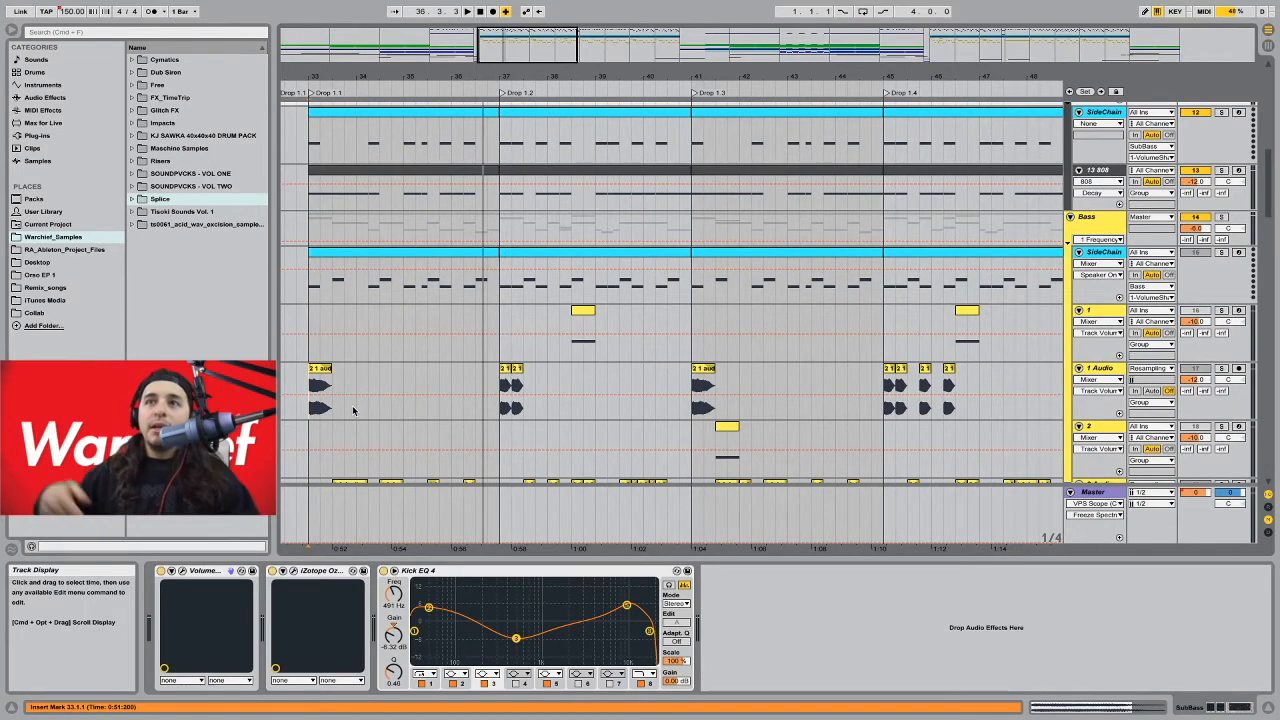
click(1090, 217)
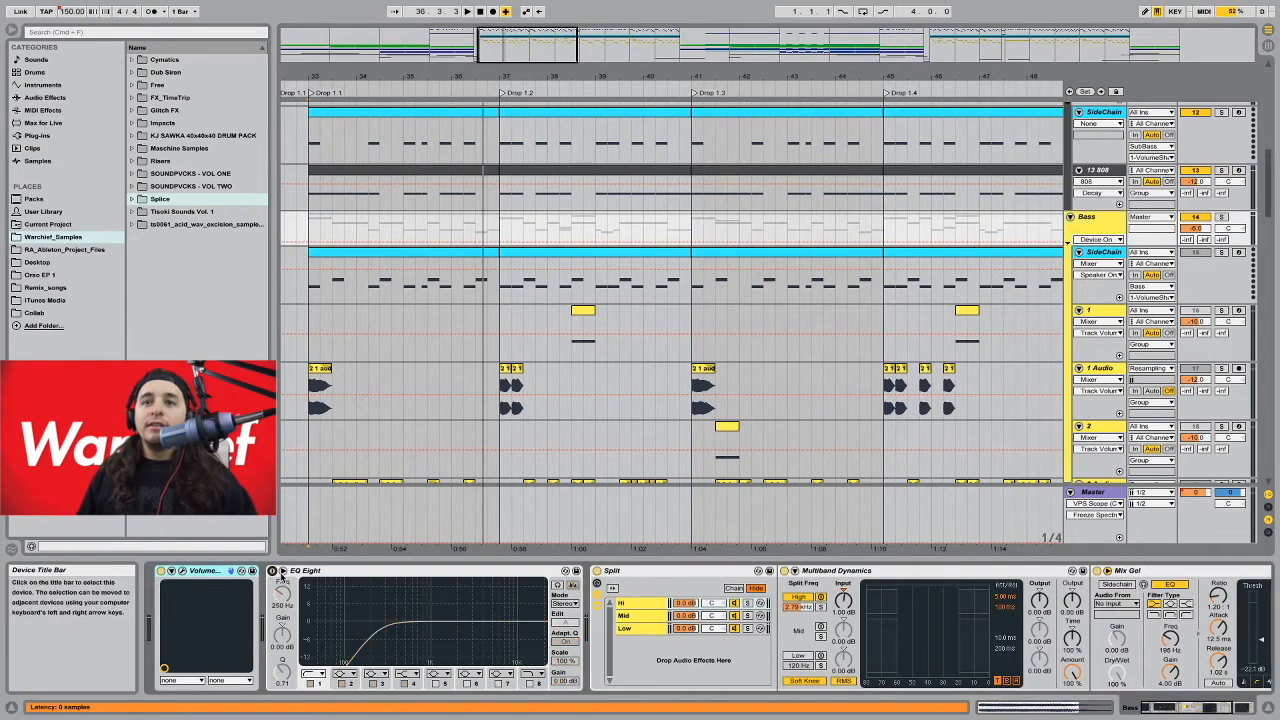
scroll(710, 344, up, 4)
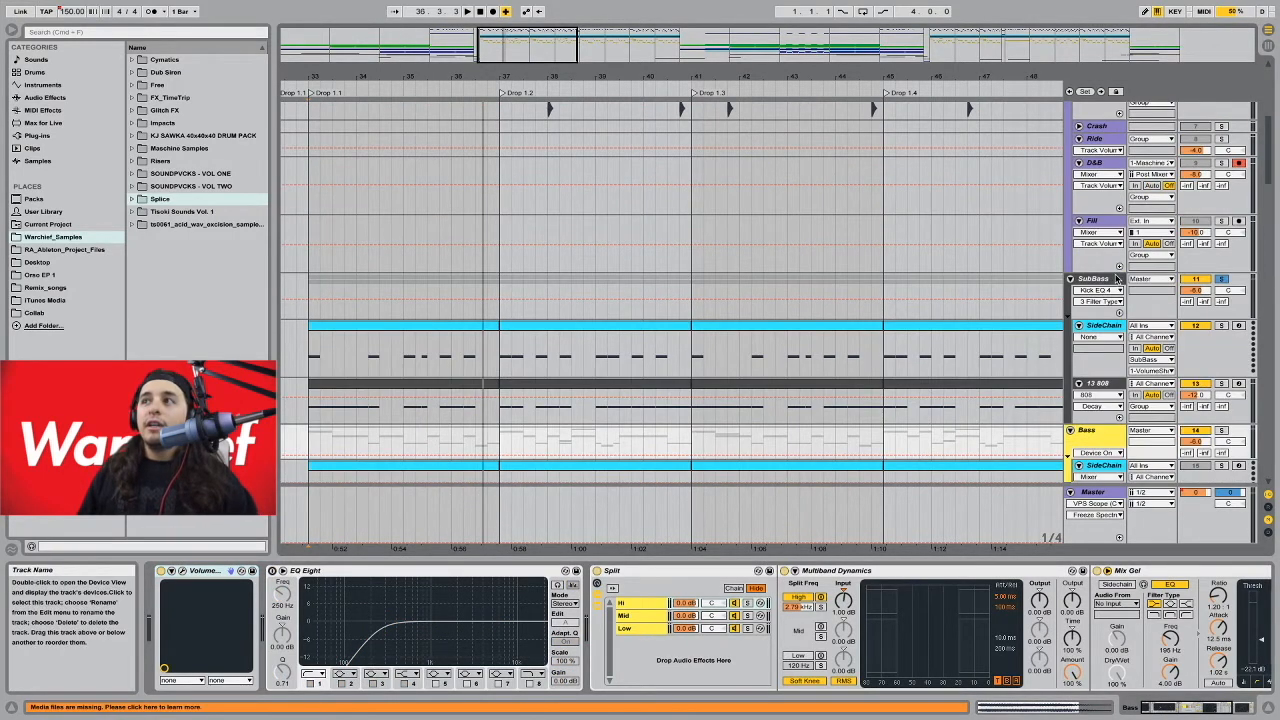
click(1169, 302)
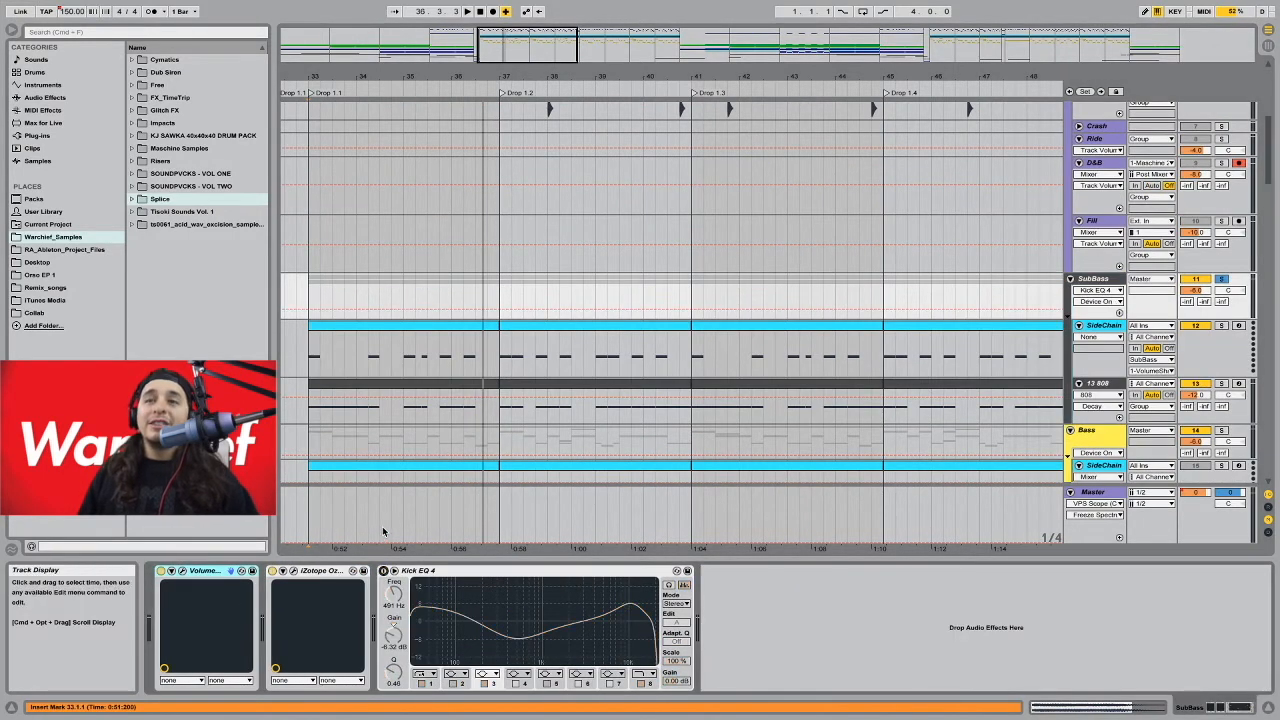
- Turn the Bass group's EQ Eight back on and play the drop from bar 33
scroll(396, 455, down, 5)
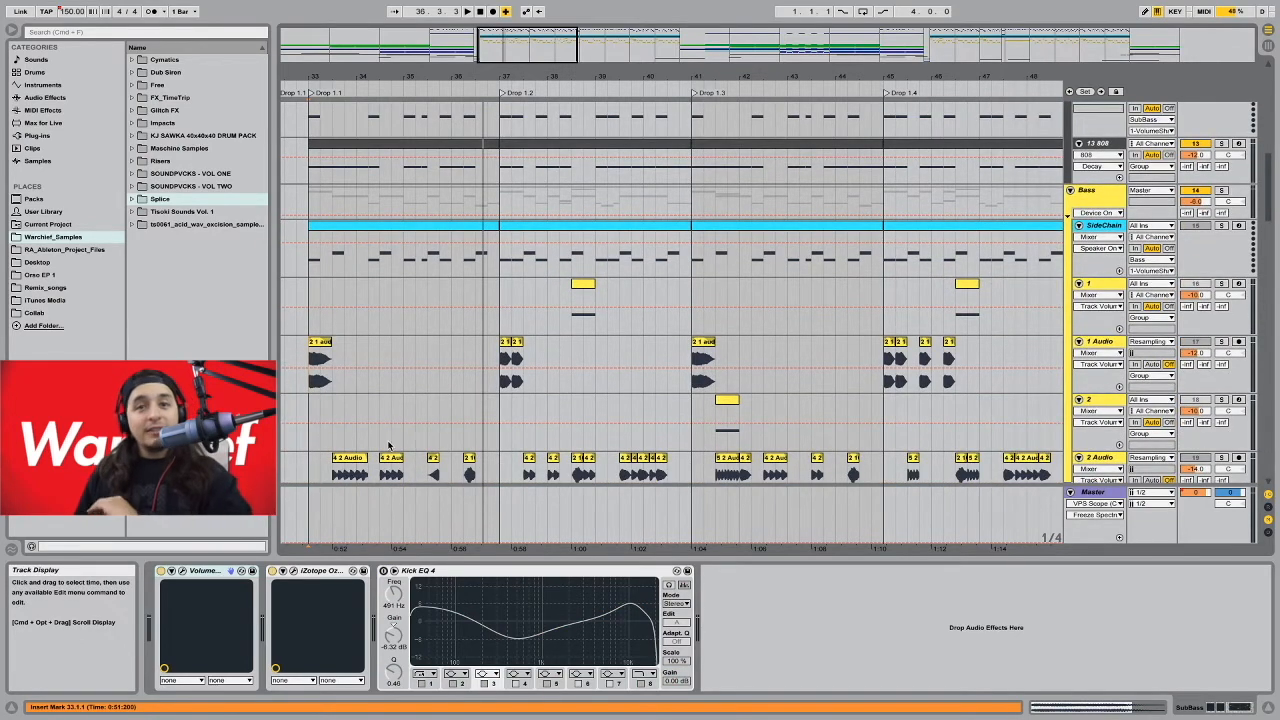
scroll(389, 444, up, 1)
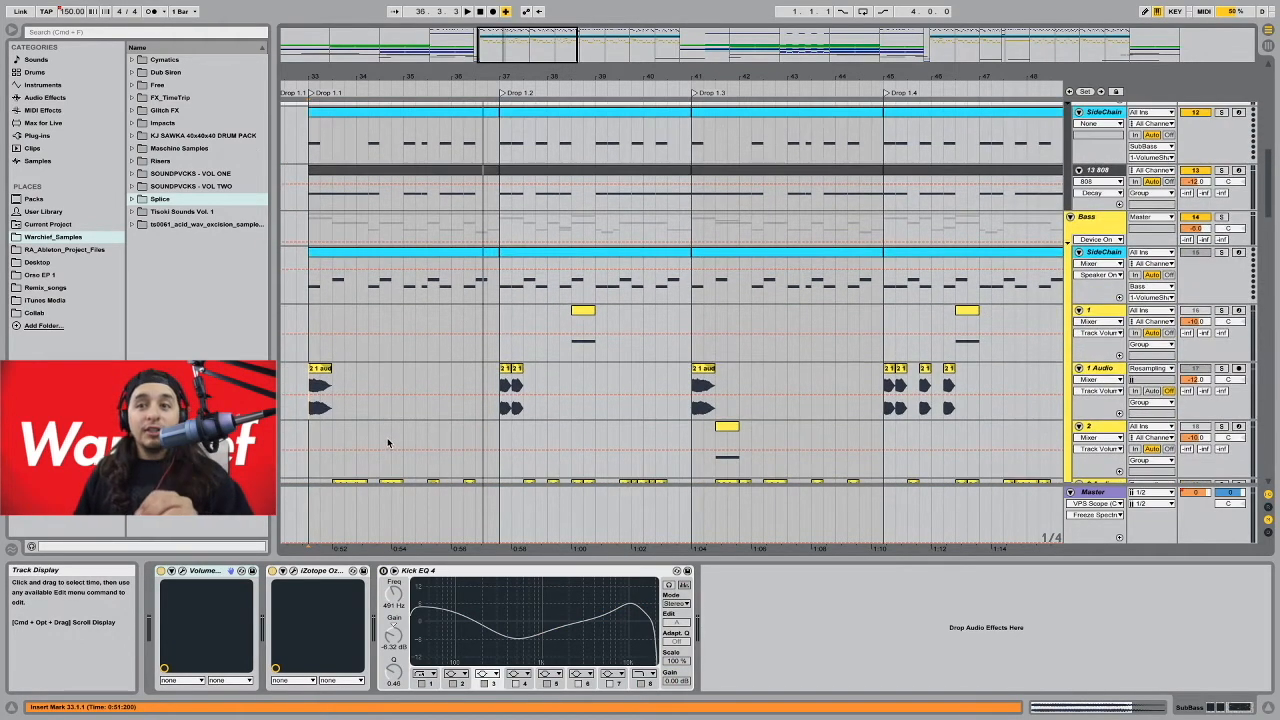
scroll(389, 444, down, 1)
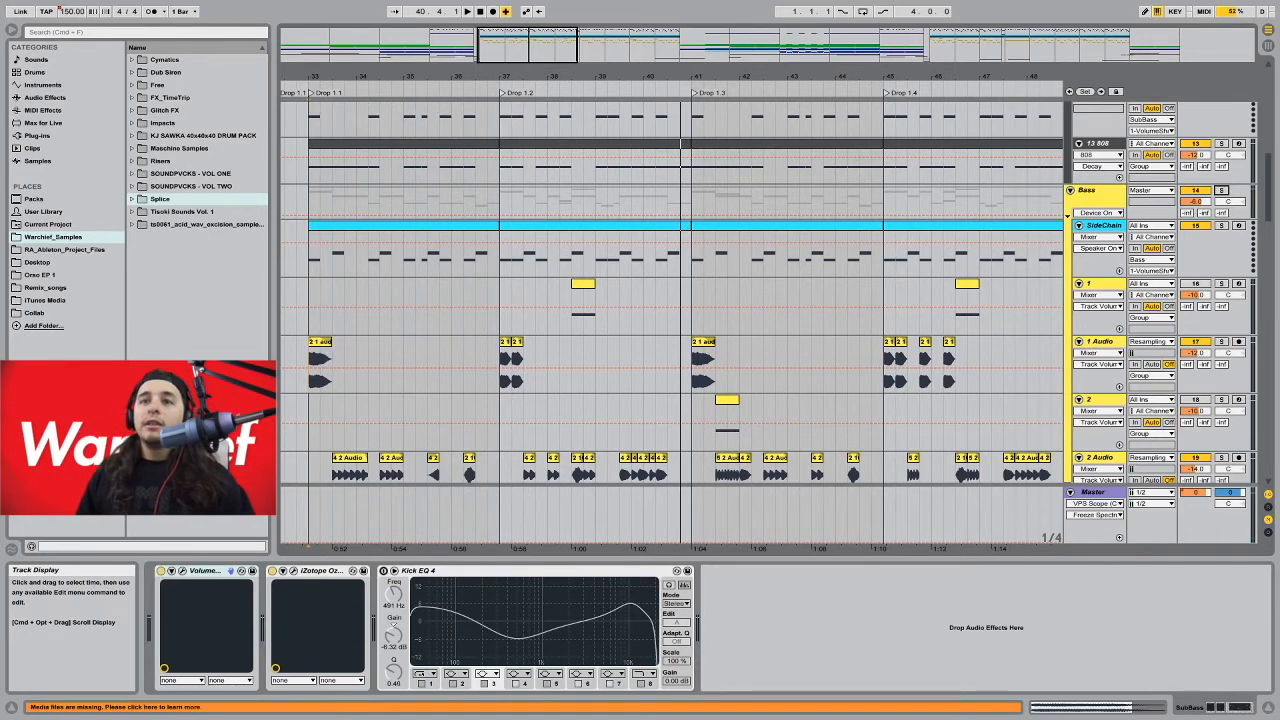
click(310, 528)
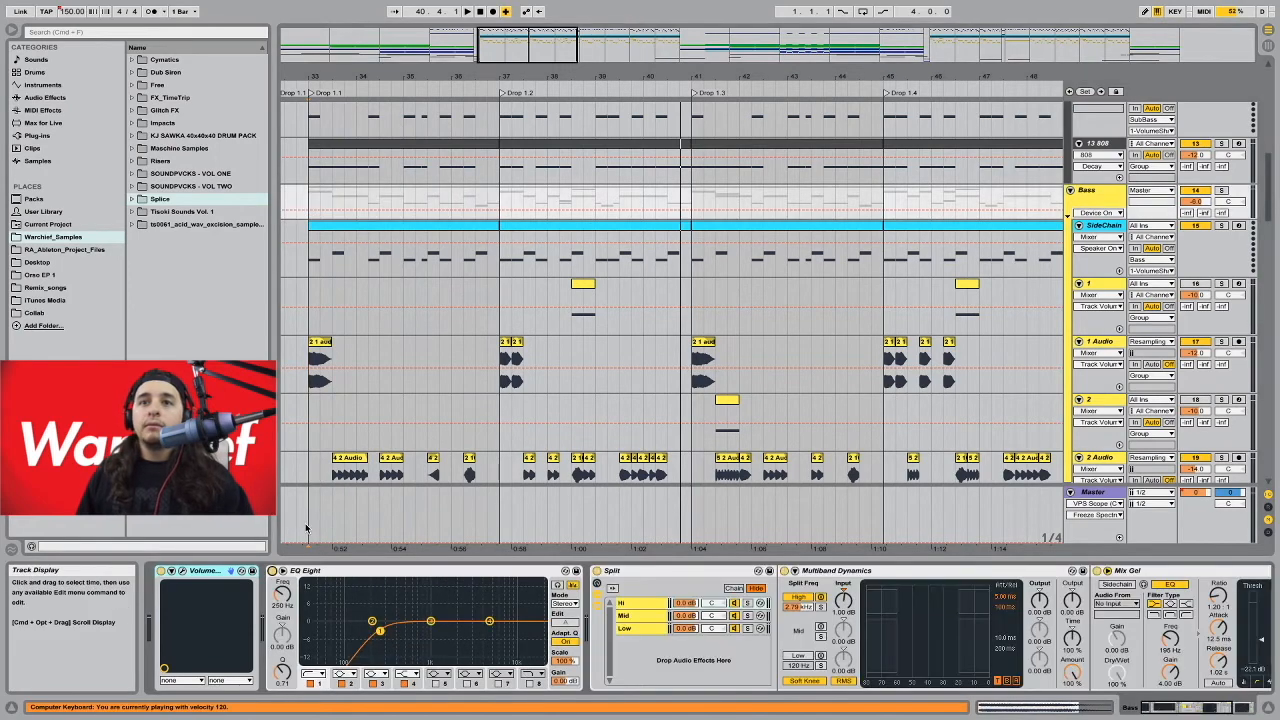
key(space)
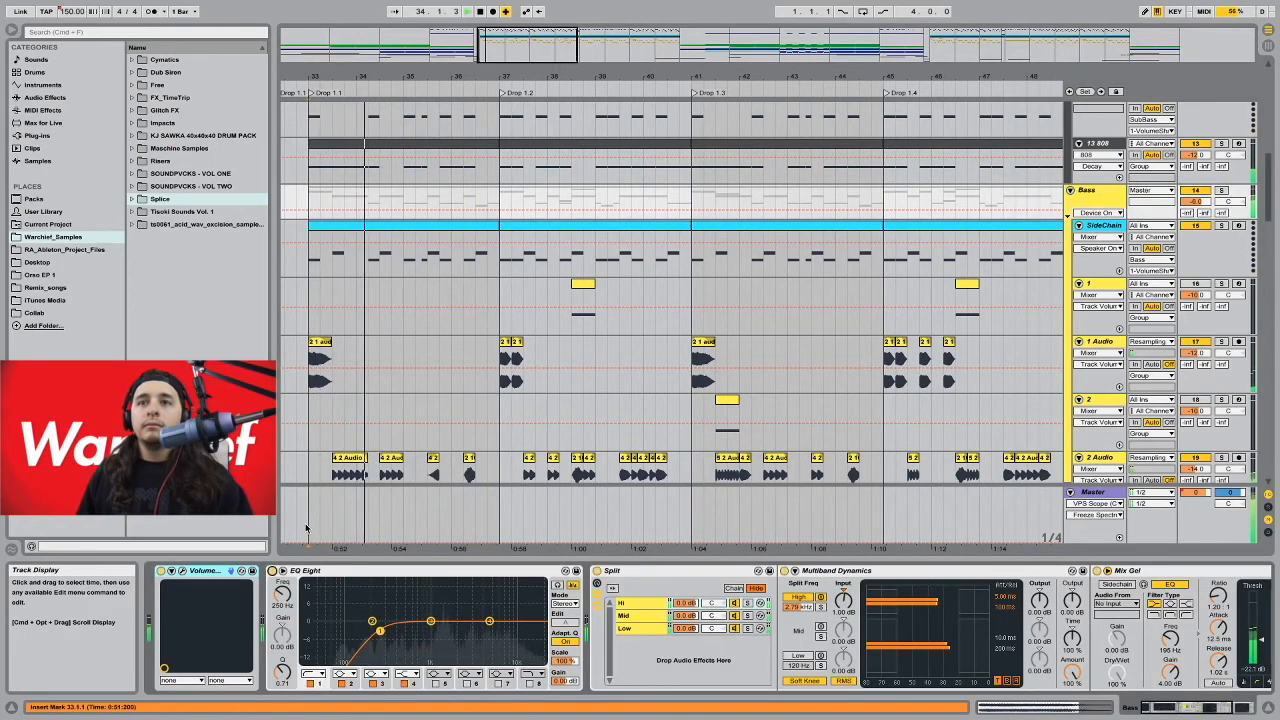